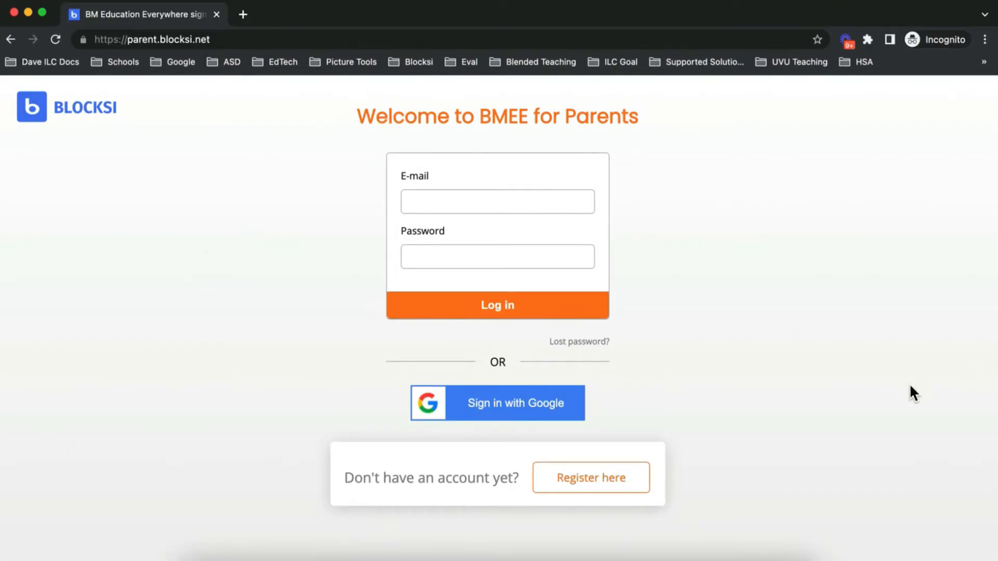
Step: Register a parent account with autofilled e-mail, passwords, name and phone, and enter the child's school e-mail
{"action": "left_click", "coordinate": [621, 483]}
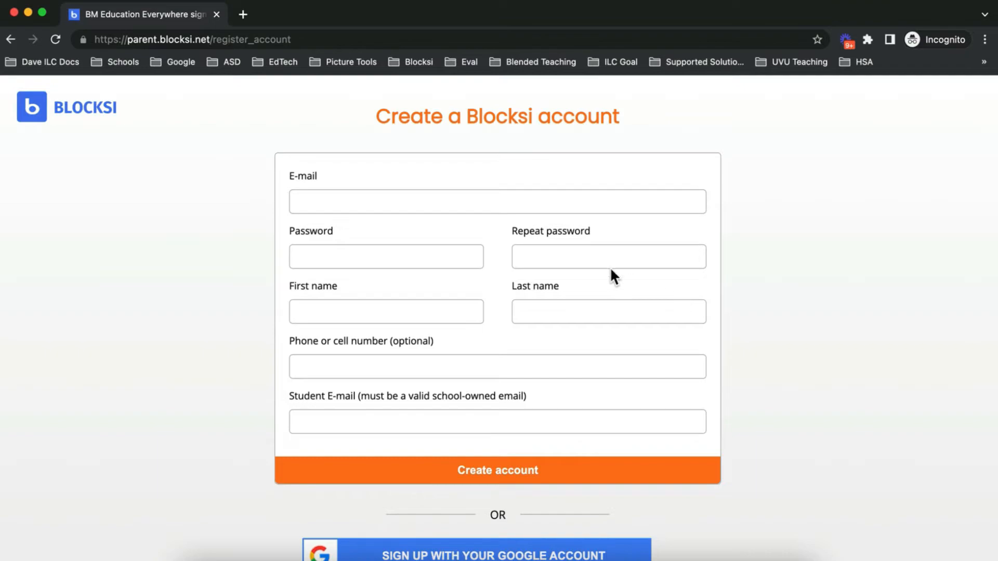
{"action": "left_click", "coordinate": [337, 416]}
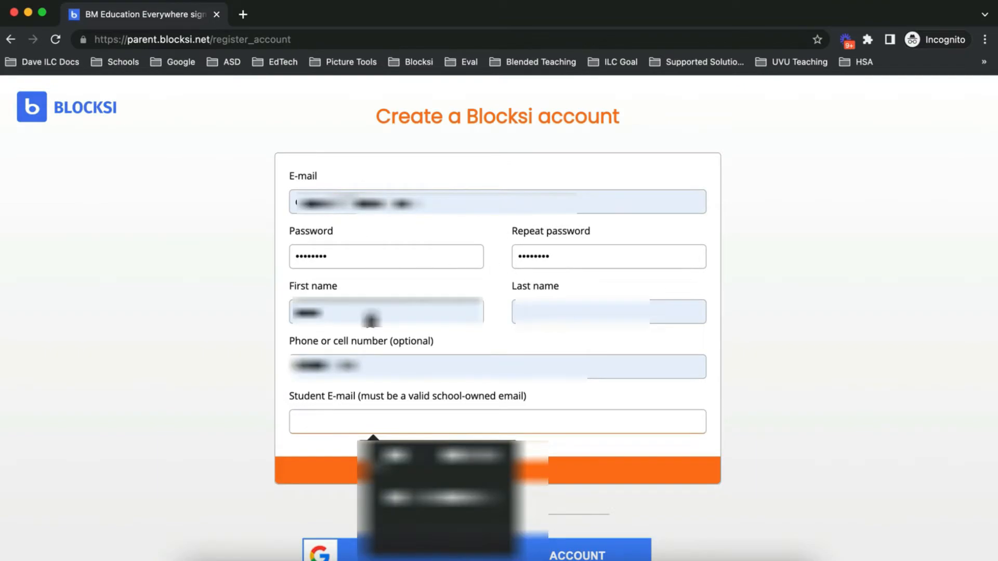
{"action": "left_click", "coordinate": [378, 368]}
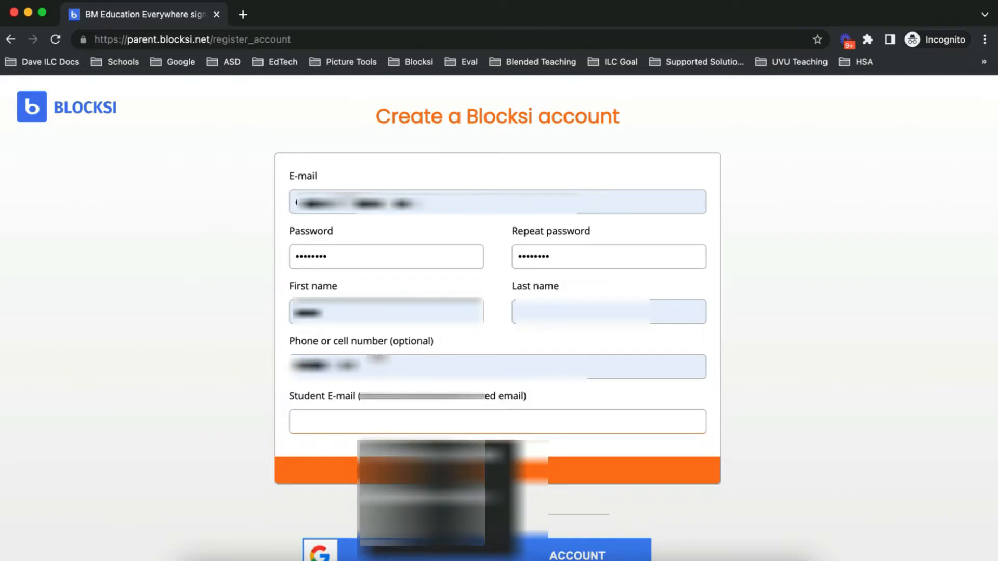
{"action": "left_click", "coordinate": [302, 404]}
{"action": "left_click", "coordinate": [340, 424]}
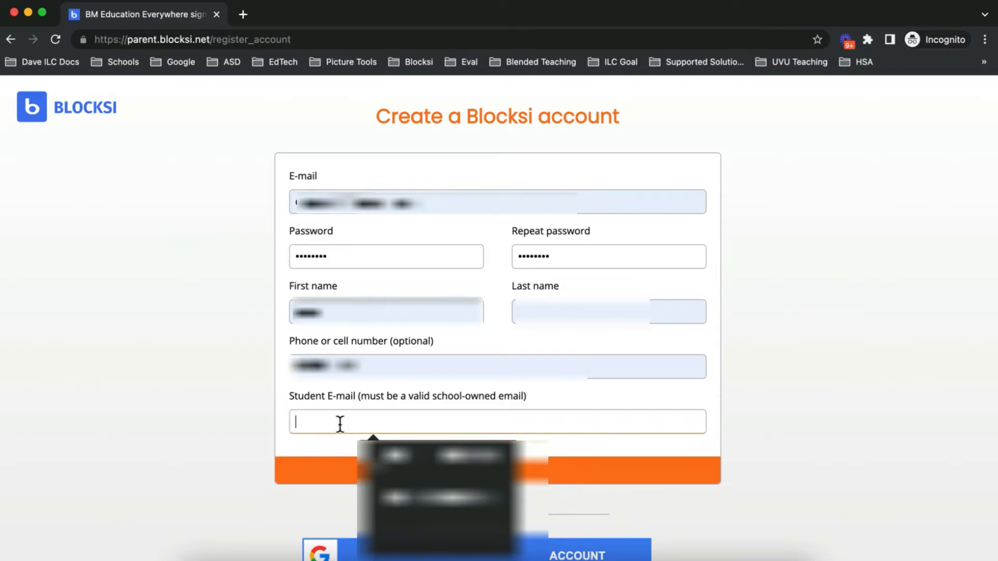
{"action": "type", "text": "..."}
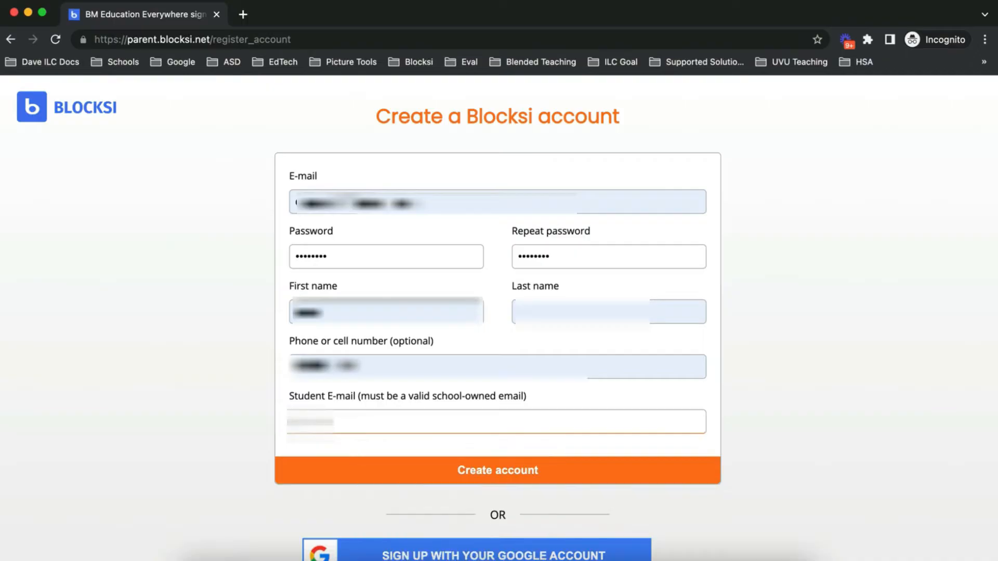
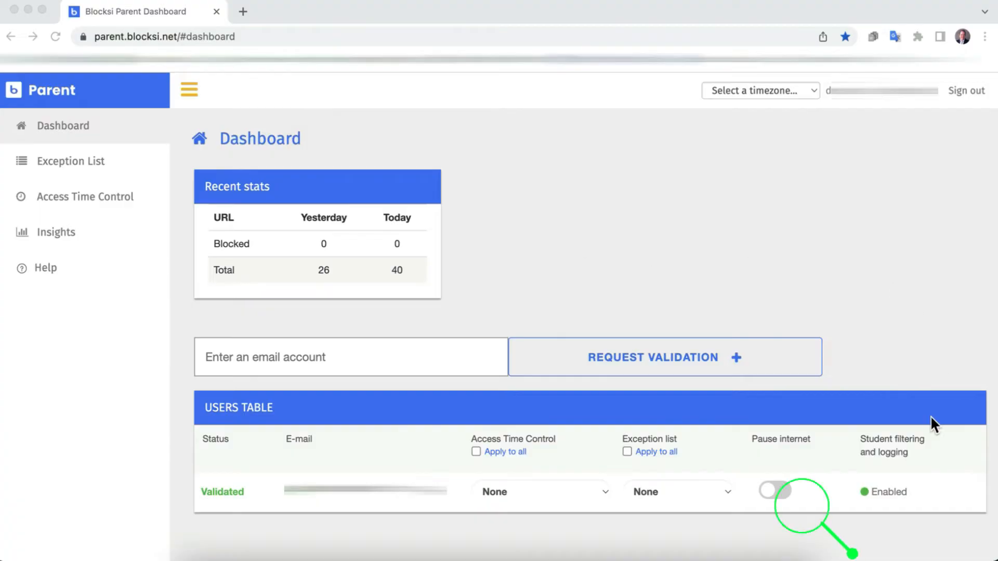
Step: Toggle Pause internet for the child, then go to the Exception List page
{"action": "left_click", "coordinate": [768, 489]}
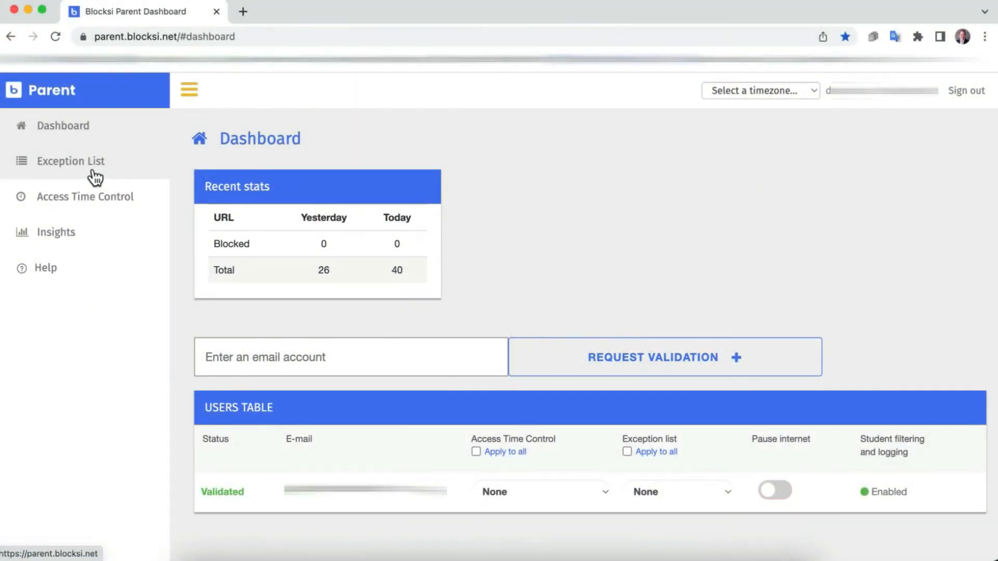
{"action": "left_click", "coordinate": [91, 178]}
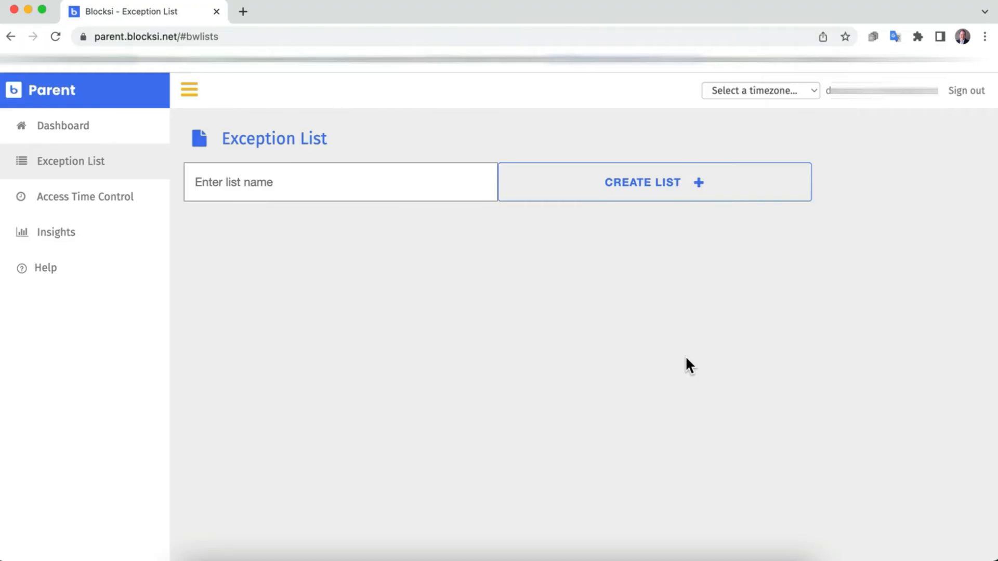
Step: Create an exception list named 'After Dinner', then start and cancel a rename of it
{"action": "left_click", "coordinate": [287, 186]}
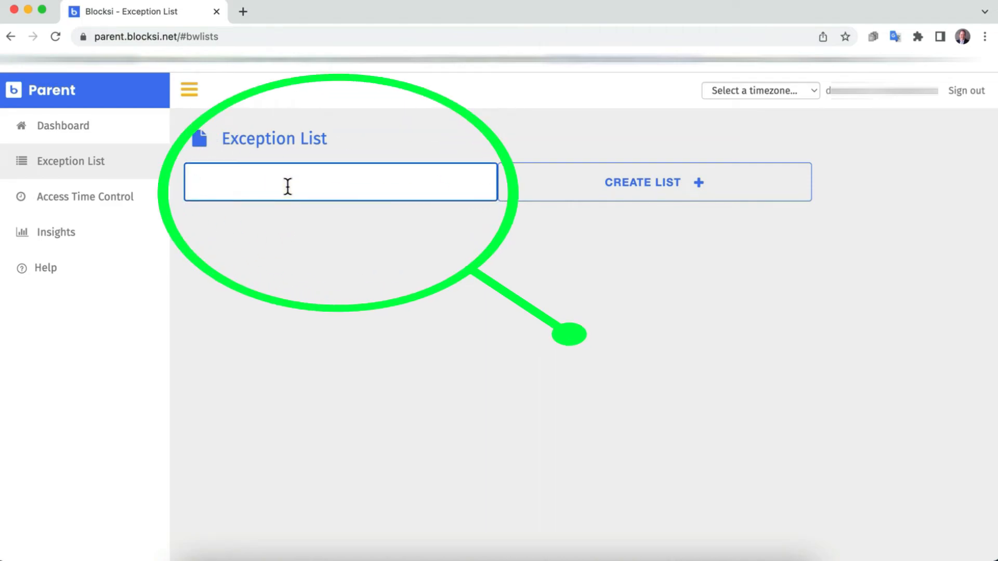
{"action": "type", "text": "After Dinner"}
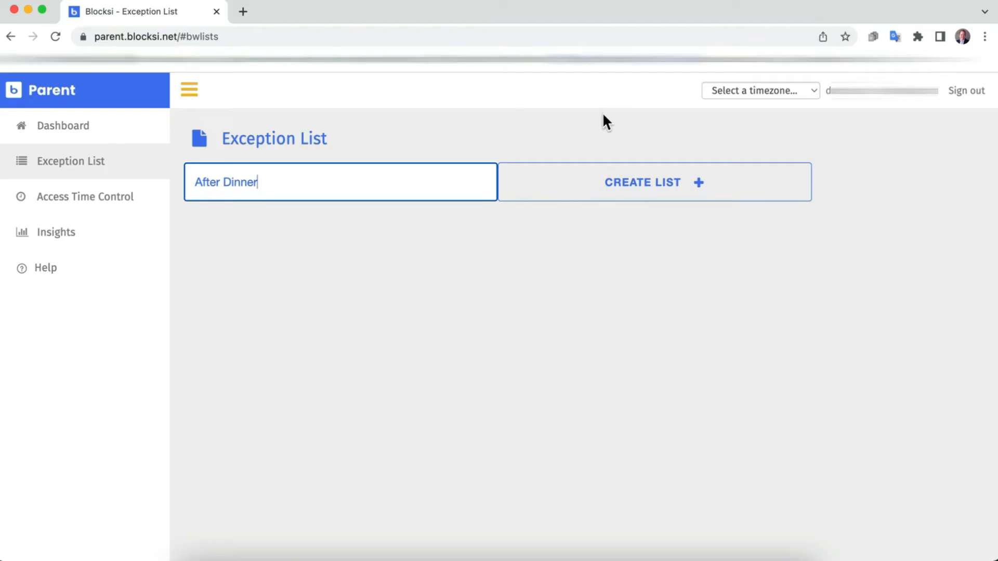
{"action": "key", "text": "Return"}
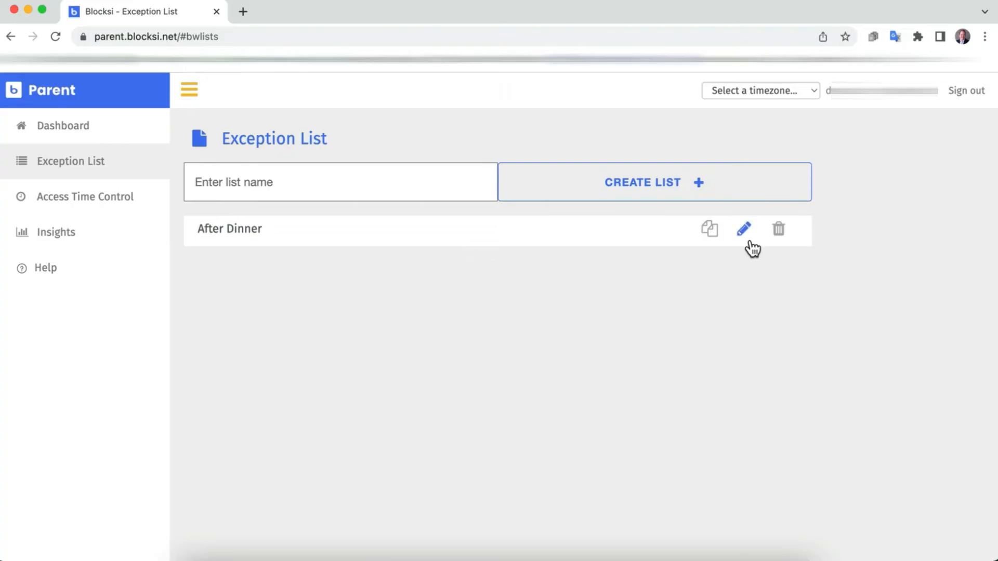
{"action": "left_click", "coordinate": [239, 232]}
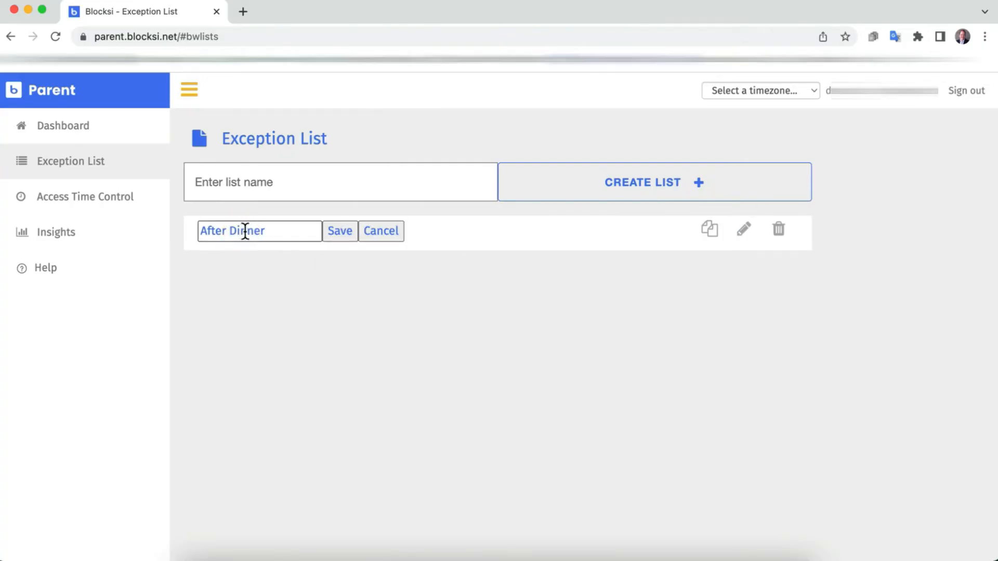
{"action": "left_click", "coordinate": [273, 229]}
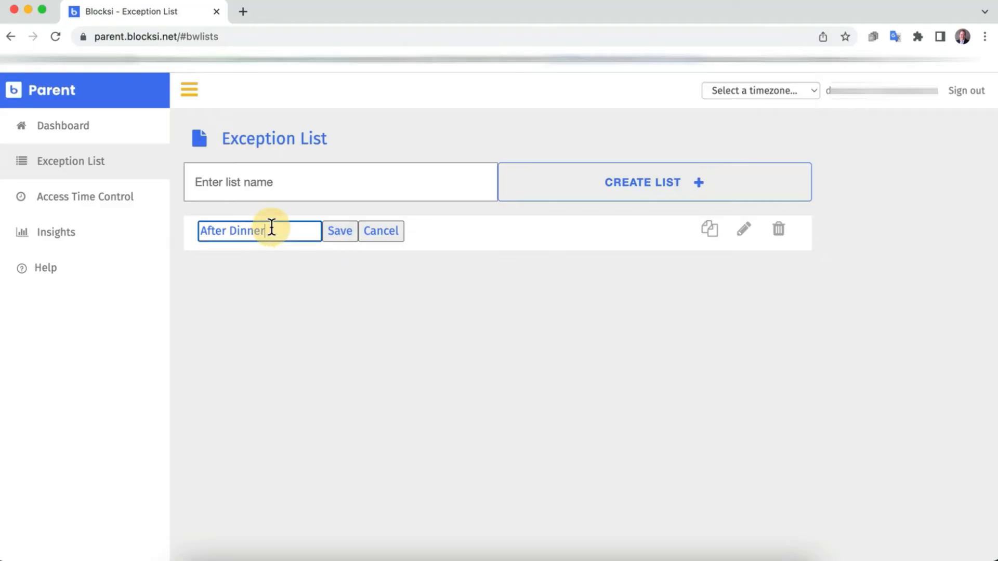
{"action": "left_click", "coordinate": [275, 264]}
{"action": "left_click", "coordinate": [365, 235]}
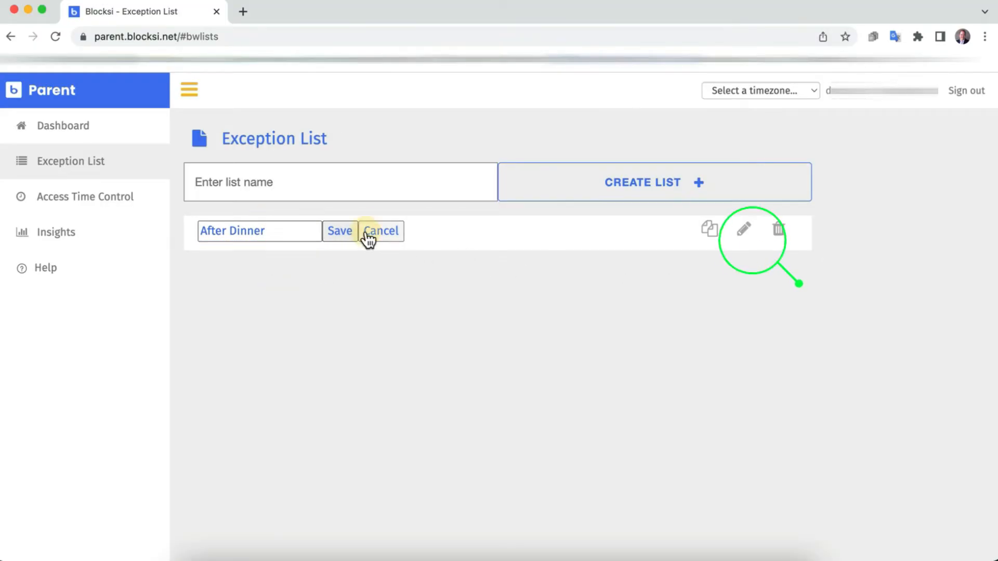
{"action": "left_click", "coordinate": [744, 231]}
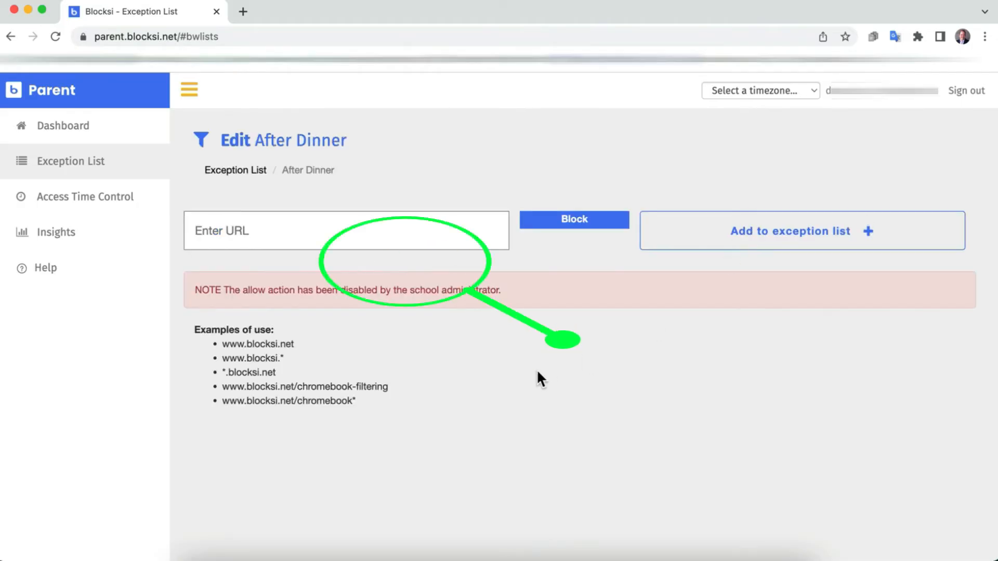
{"action": "left_click", "coordinate": [300, 229]}
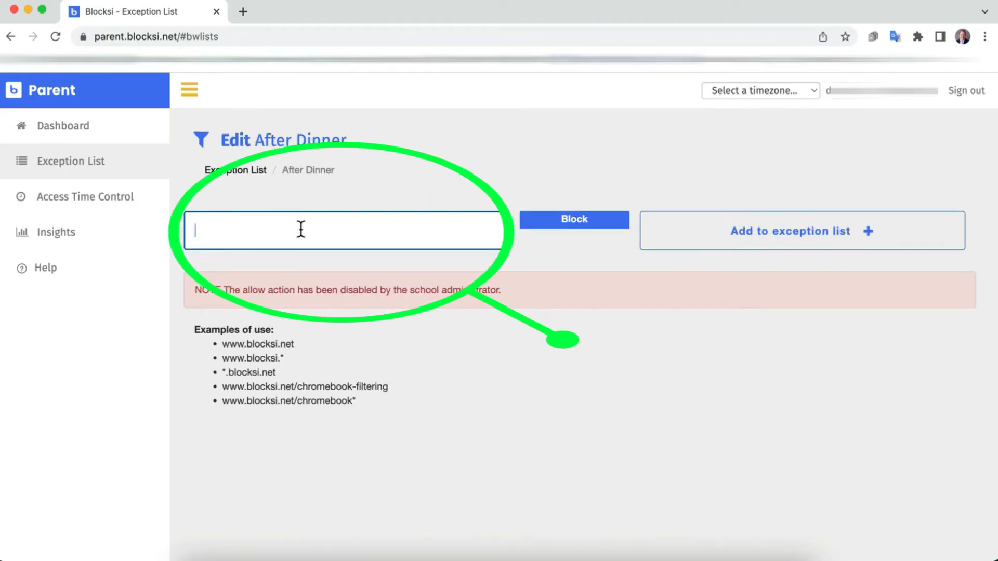
{"action": "type", "text": "www.youtube.com"}
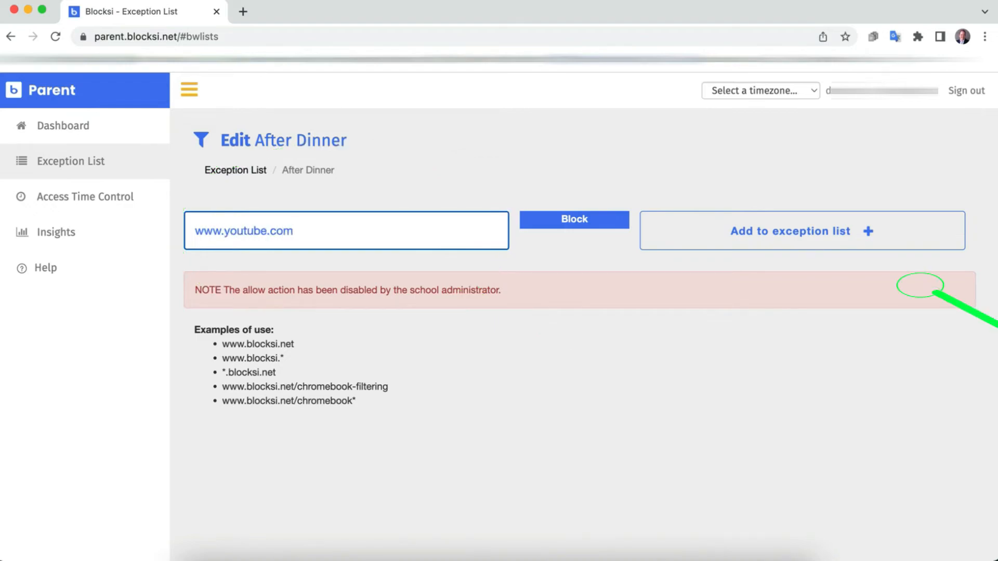
{"action": "left_click", "coordinate": [758, 232]}
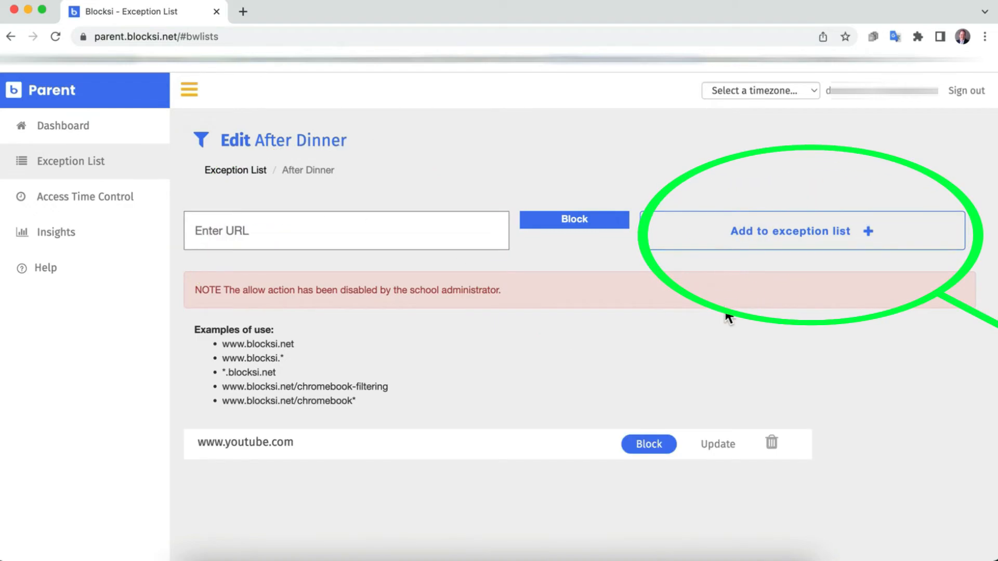
{"action": "type", "text": "ww"}
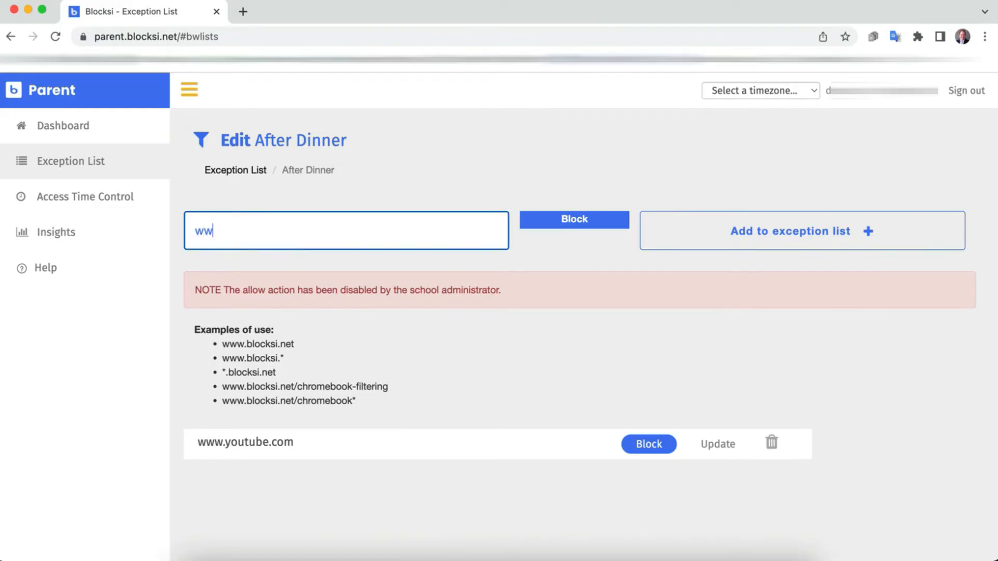
{"action": "type", "text": "w.esph.com"}
{"action": "key", "text": "BackSpace"}
{"action": "key", "text": "BackSpace"}
{"action": "key", "text": "BackSpace"}
{"action": "key", "text": "BackSpace"}
{"action": "key", "text": "BackSpace"}
{"action": "type", "text": "n.com"}
{"action": "left_click", "coordinate": [868, 231]}
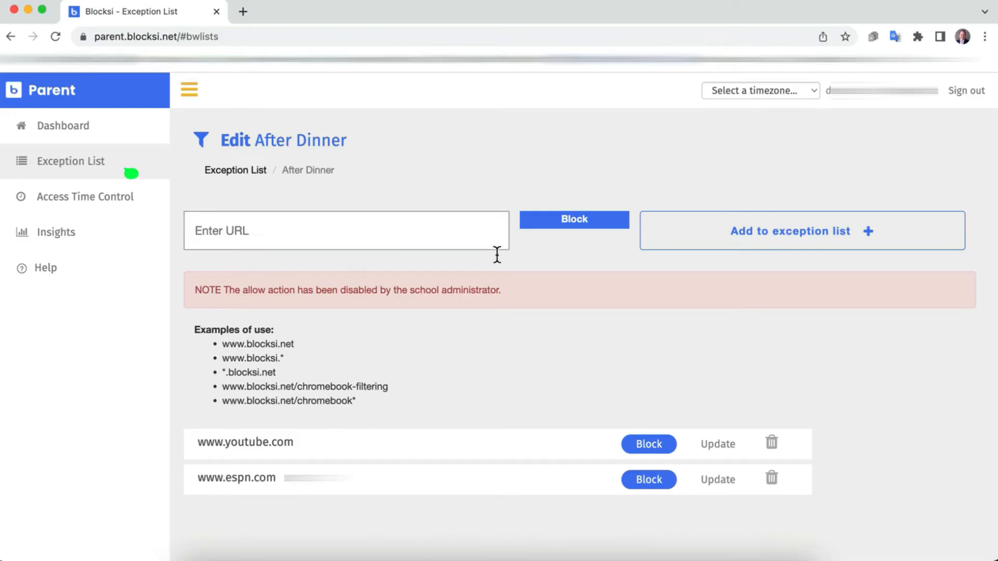
Step: On the Dashboard, set the child's exception list to After Dinner
{"action": "left_click", "coordinate": [67, 132]}
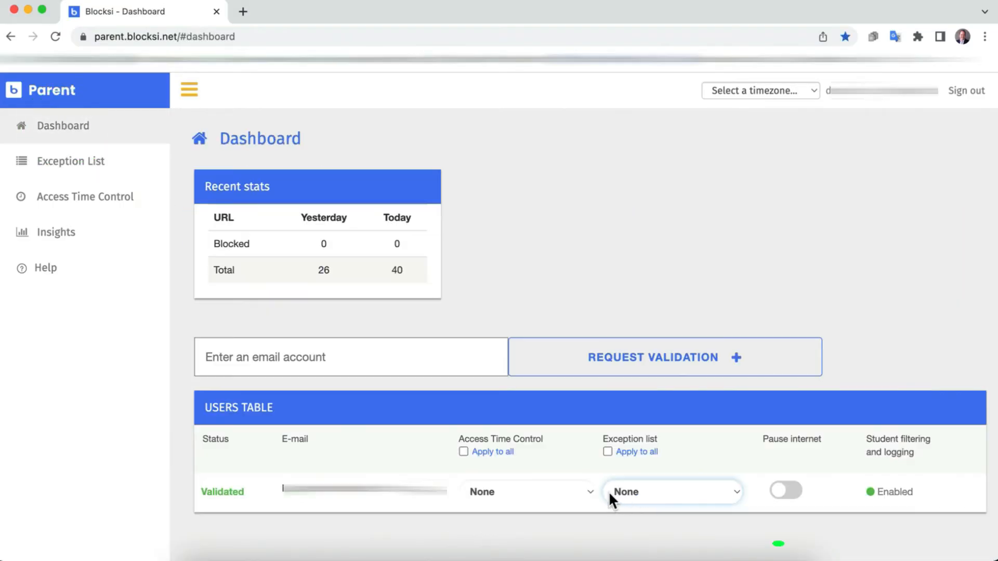
{"action": "left_click", "coordinate": [715, 489]}
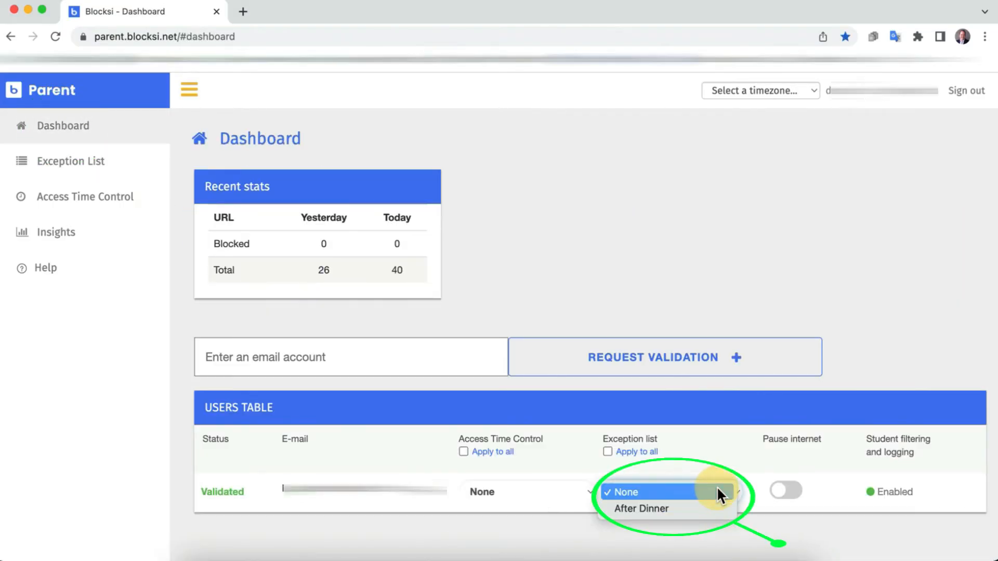
{"action": "left_click", "coordinate": [665, 507]}
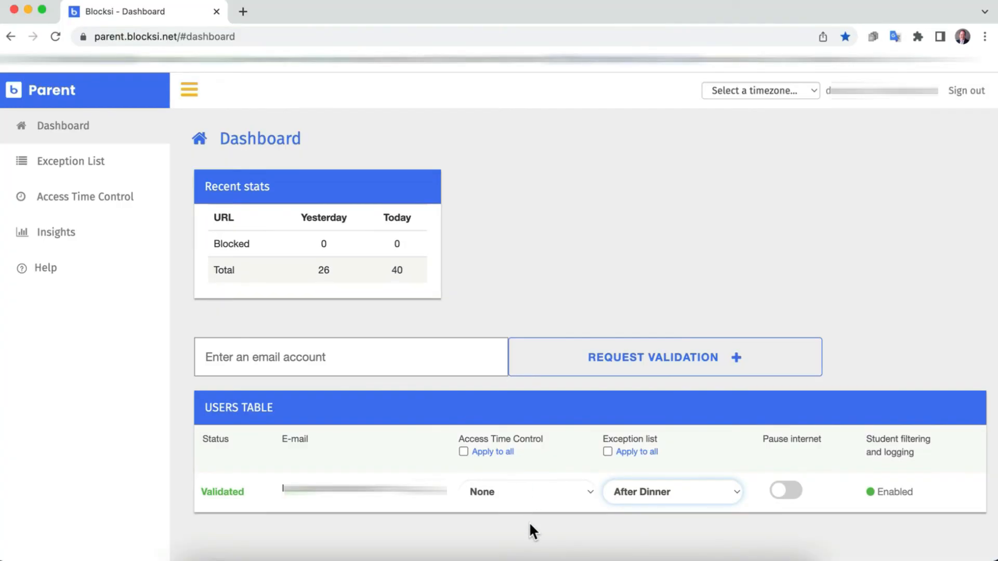
Step: Create a 'Bedtime' access time schedule and open its weekly hour grid
{"action": "left_click", "coordinate": [67, 199]}
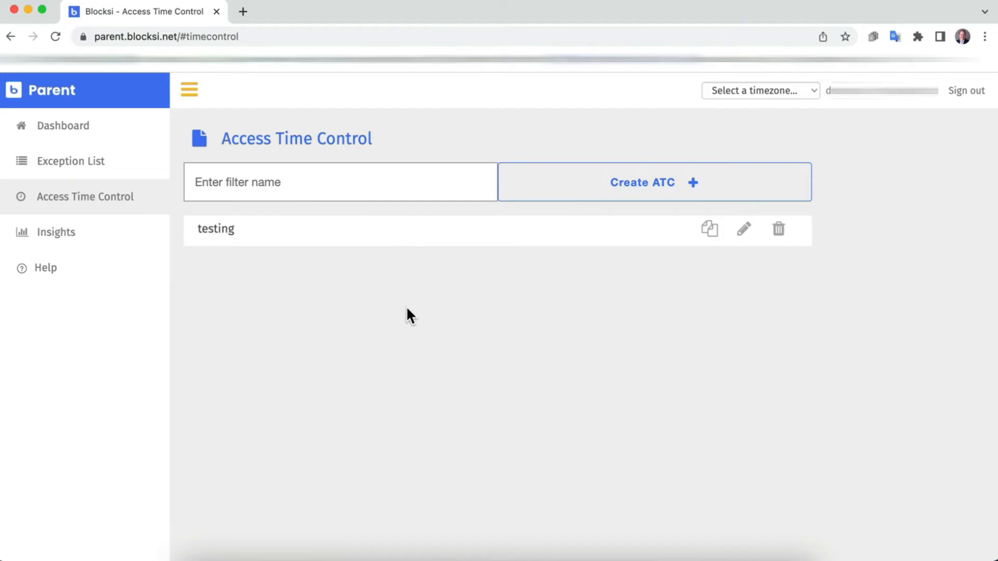
{"action": "left_click", "coordinate": [273, 177]}
{"action": "type", "text": "Be"}
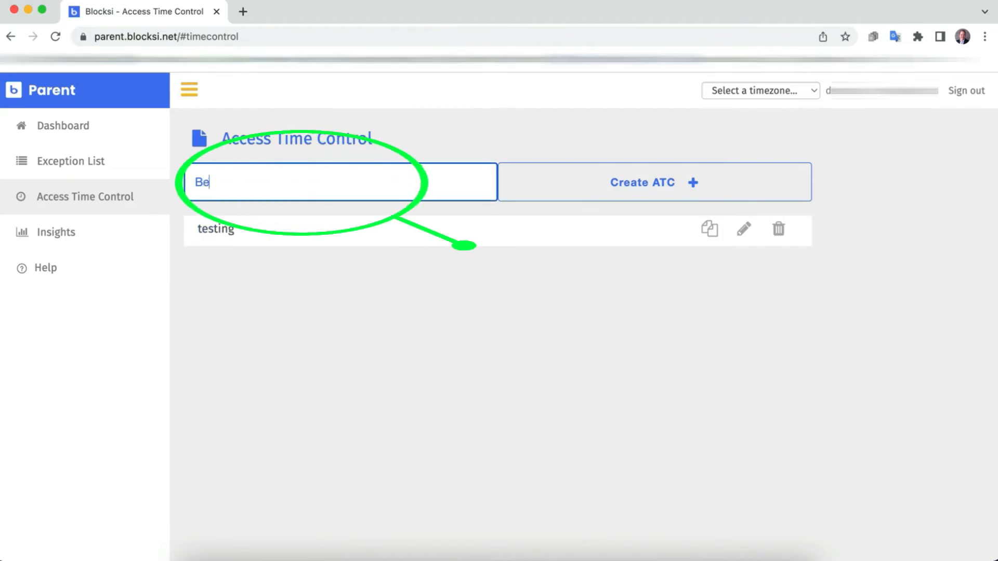
{"action": "type", "text": "dtime"}
{"action": "left_click", "coordinate": [668, 191]}
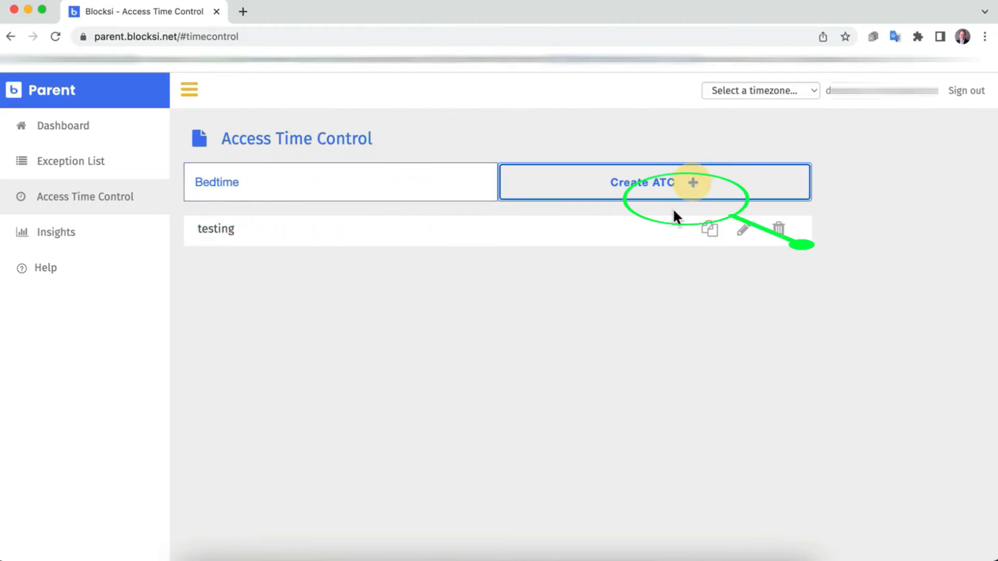
{"action": "left_click", "coordinate": [747, 240]}
{"action": "scroll", "coordinate": [929, 287], "scroll_direction": "down", "scroll_amount": 1}
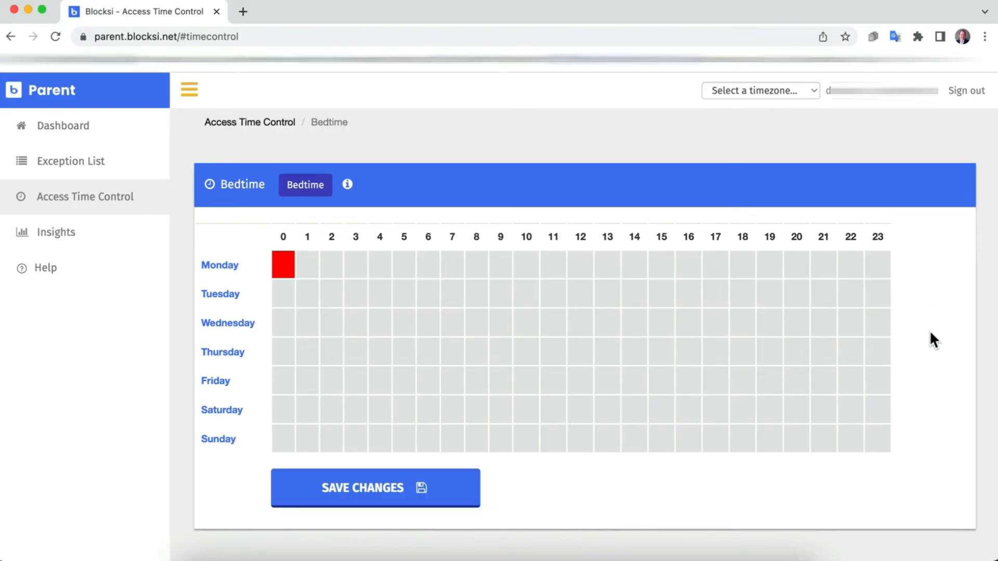
Step: Mark Bedtime's blocked hours: 0–5 and 21–23 on weekdays, 0–3 and 23 on weekends
{"action": "left_click", "coordinate": [304, 265]}
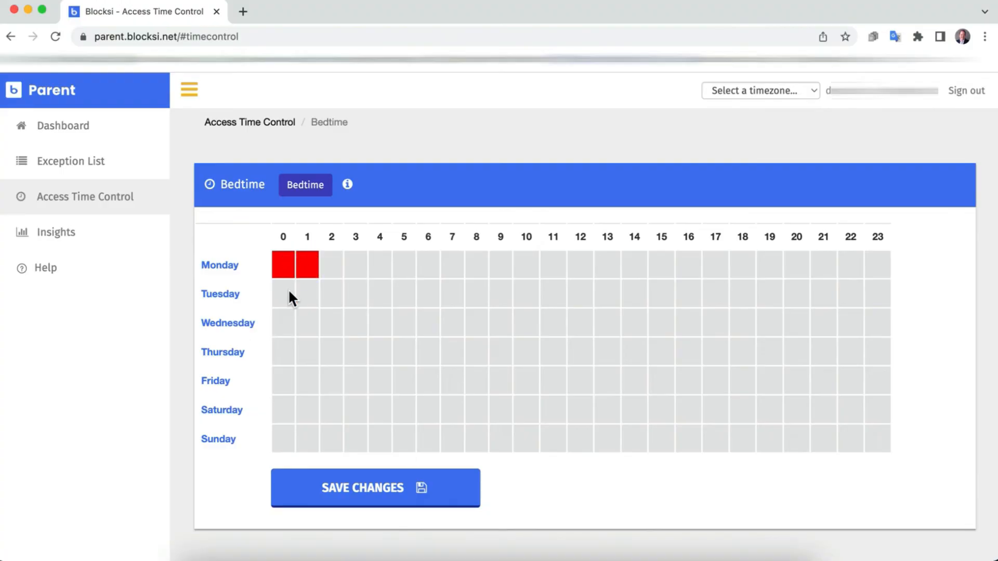
{"action": "left_click_drag", "start_coordinate": [349, 265], "coordinate": [391, 374]}
{"action": "left_click_drag", "start_coordinate": [278, 296], "coordinate": [405, 262]}
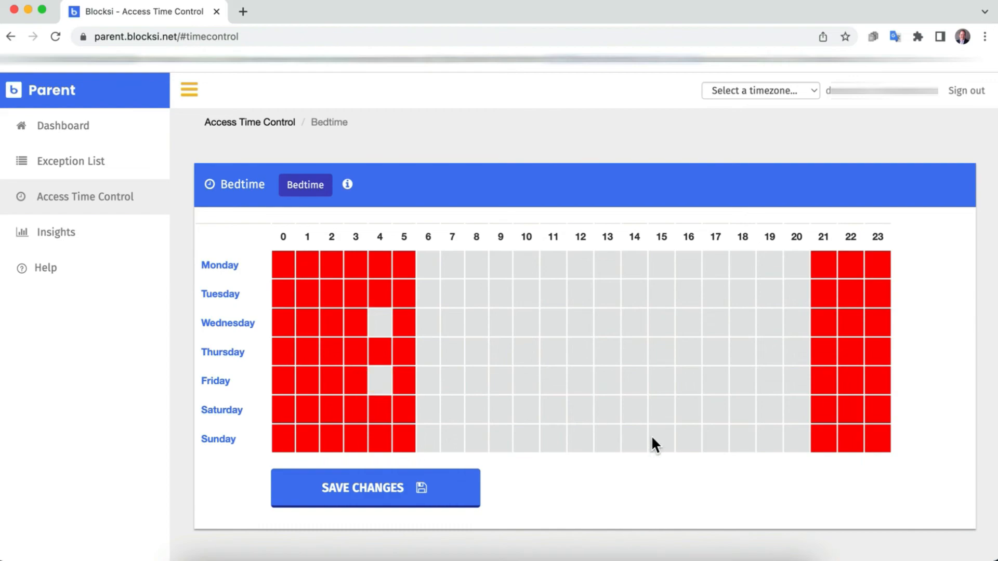
{"action": "left_click", "coordinate": [828, 436]}
{"action": "left_click", "coordinate": [825, 415]}
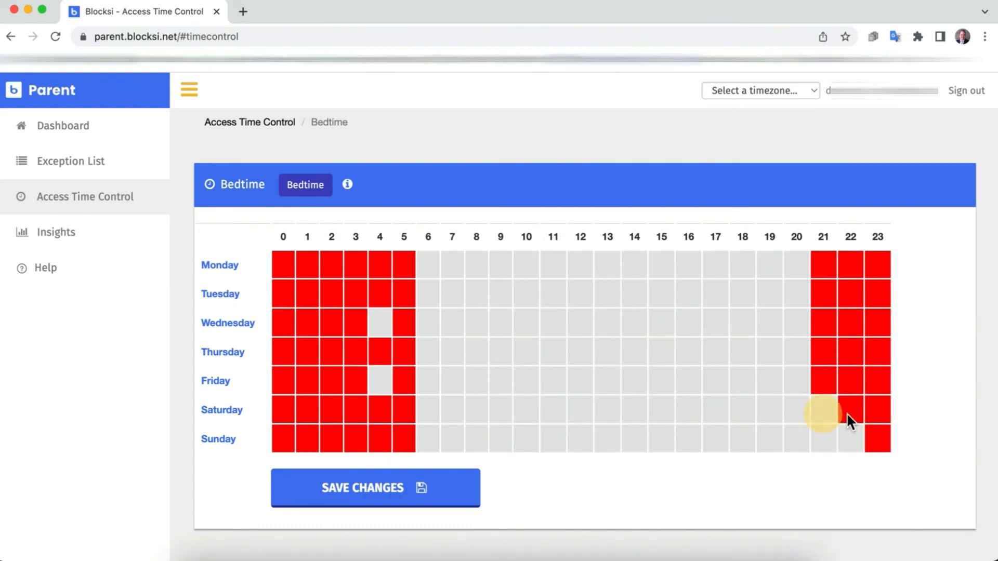
{"action": "left_click", "coordinate": [846, 417]}
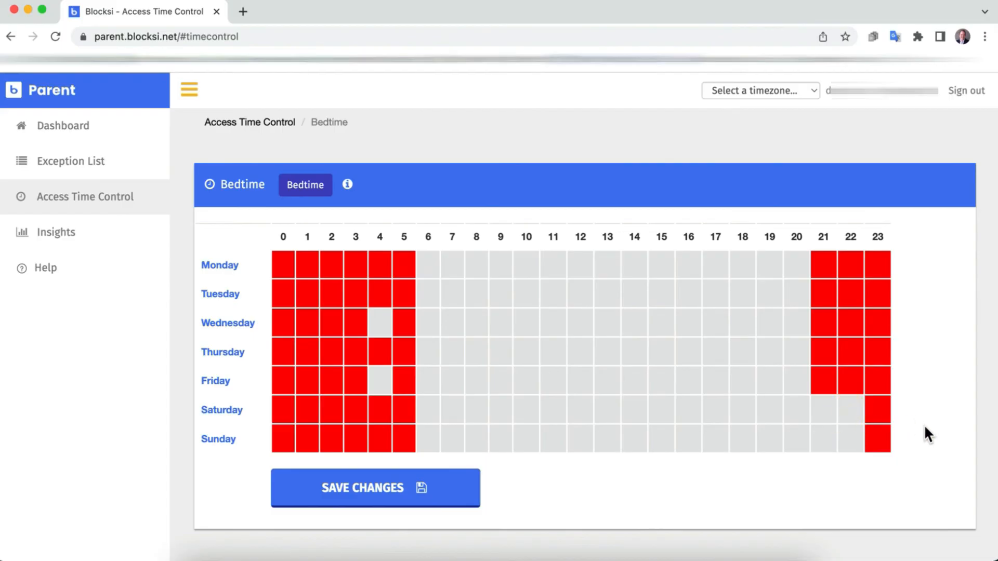
{"action": "left_click", "coordinate": [378, 410]}
{"action": "left_click", "coordinate": [403, 410]}
{"action": "left_click", "coordinate": [384, 438]}
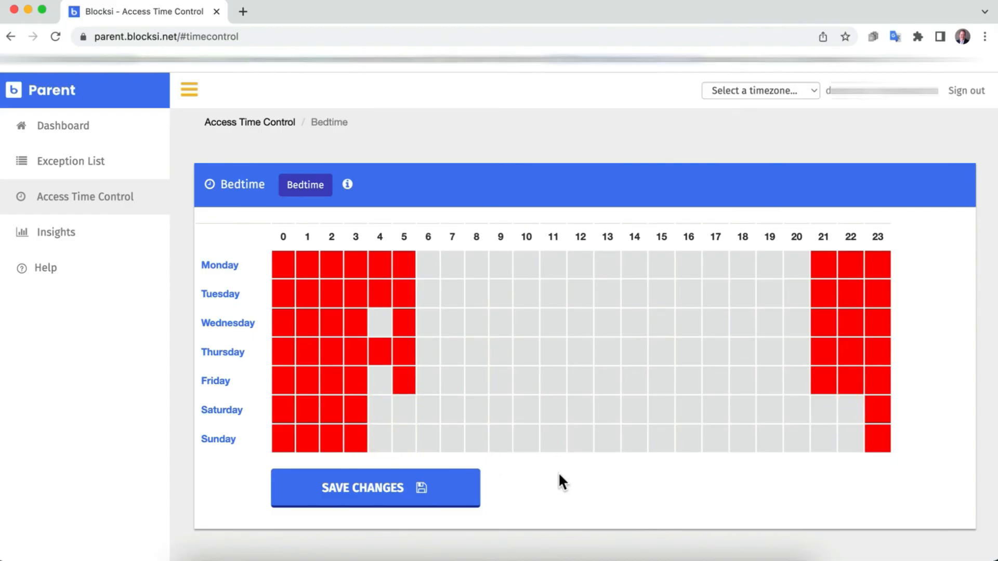
{"action": "left_click", "coordinate": [385, 385]}
{"action": "left_click", "coordinate": [380, 323]}
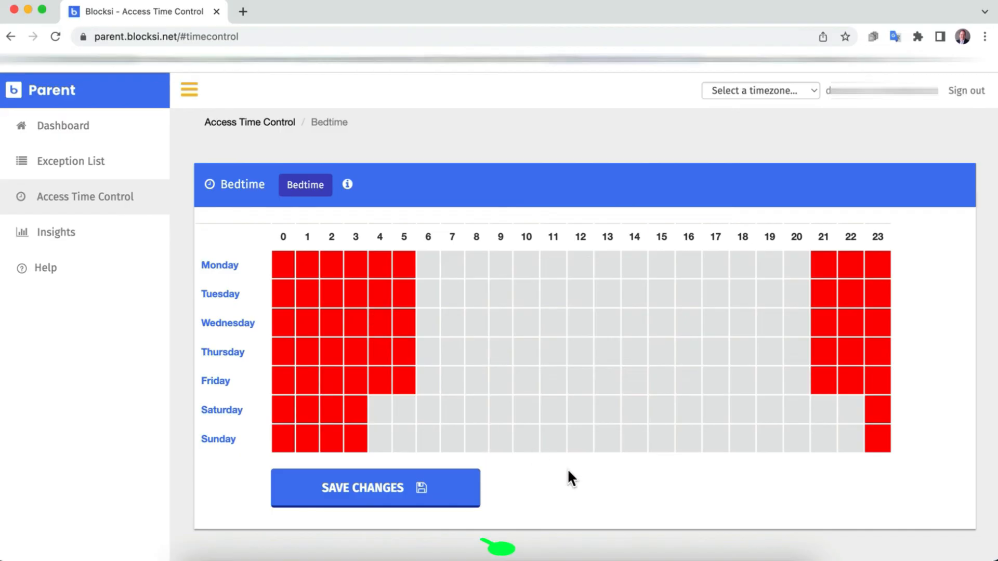
Step: Save the Bedtime schedule, dismiss the confirmation, and return to the Dashboard
{"action": "left_click", "coordinate": [363, 496]}
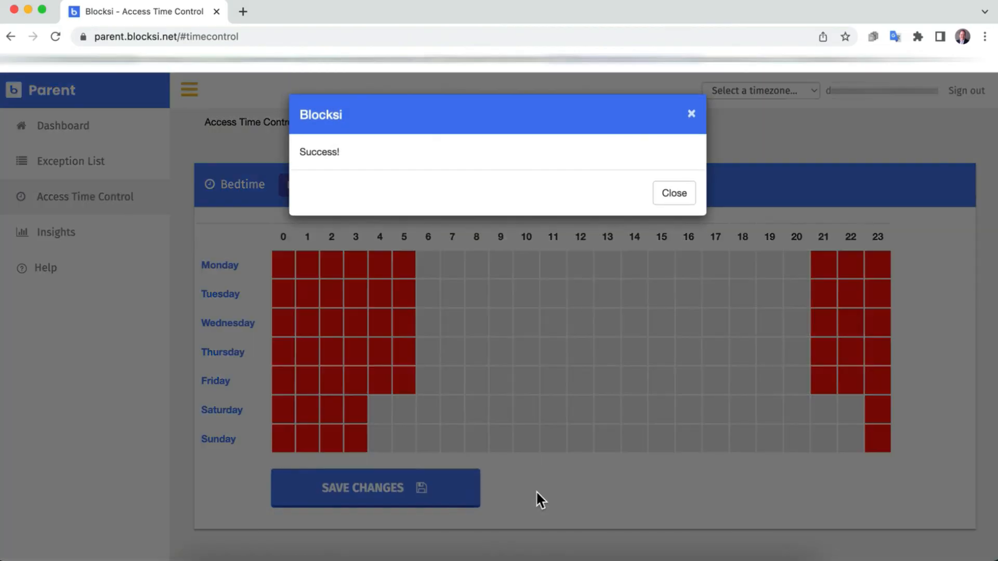
{"action": "left_click", "coordinate": [614, 278]}
{"action": "left_click", "coordinate": [45, 133]}
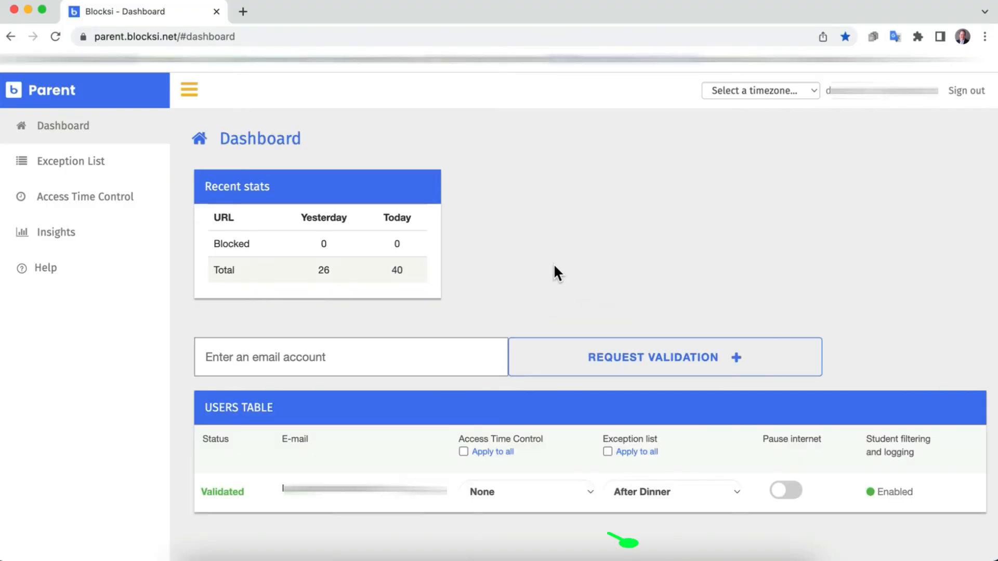
Step: Set the child's Access Time Control to the Bedtime schedule
{"action": "left_click", "coordinate": [585, 489]}
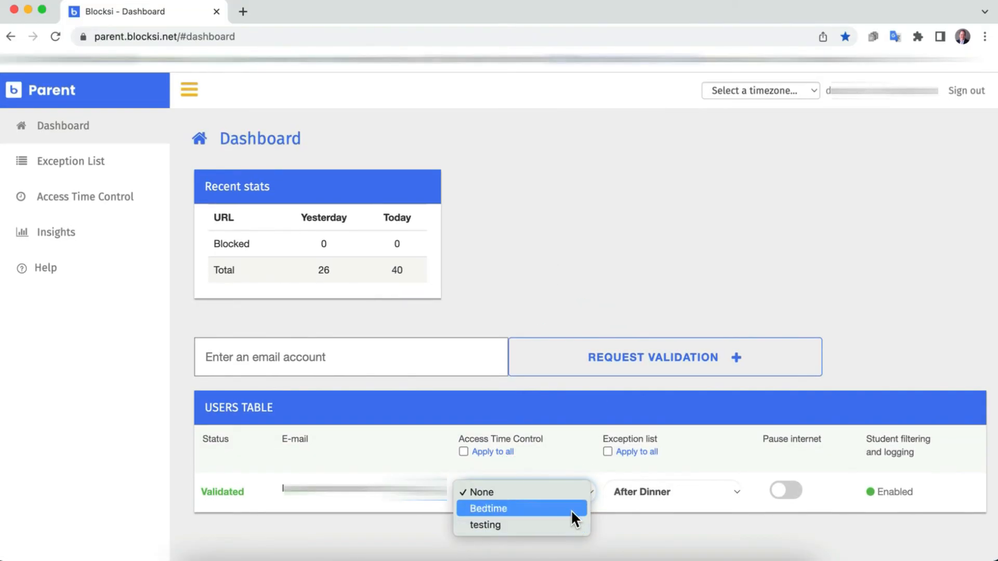
{"action": "left_click", "coordinate": [572, 510]}
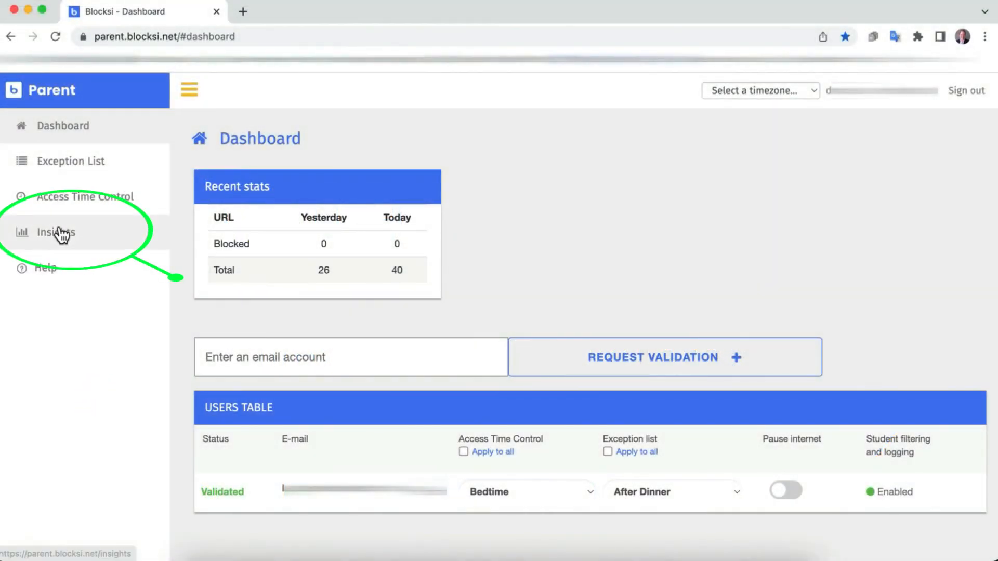
{"action": "left_click", "coordinate": [91, 238]}
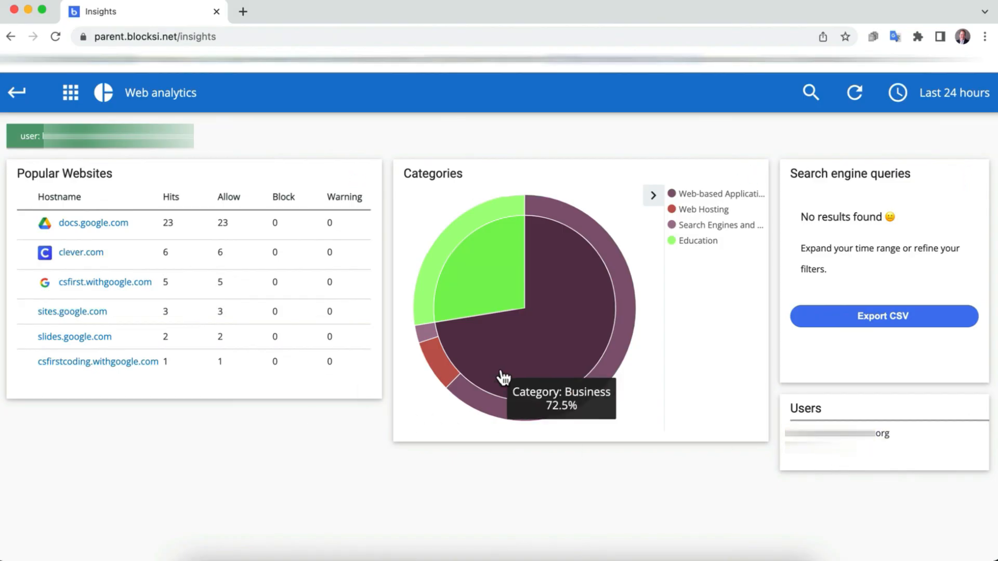
{"action": "left_click", "coordinate": [170, 104]}
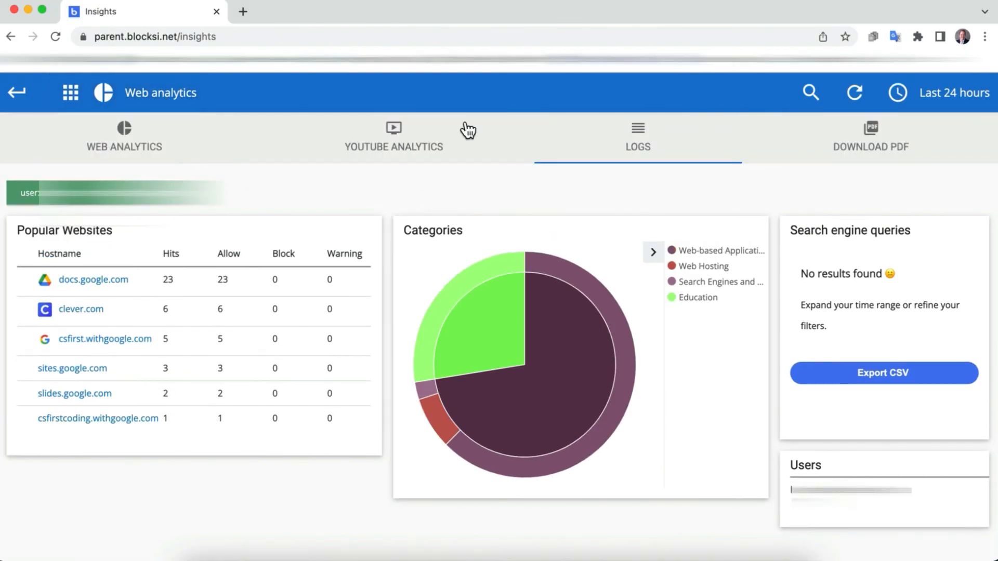
{"action": "left_click", "coordinate": [365, 151]}
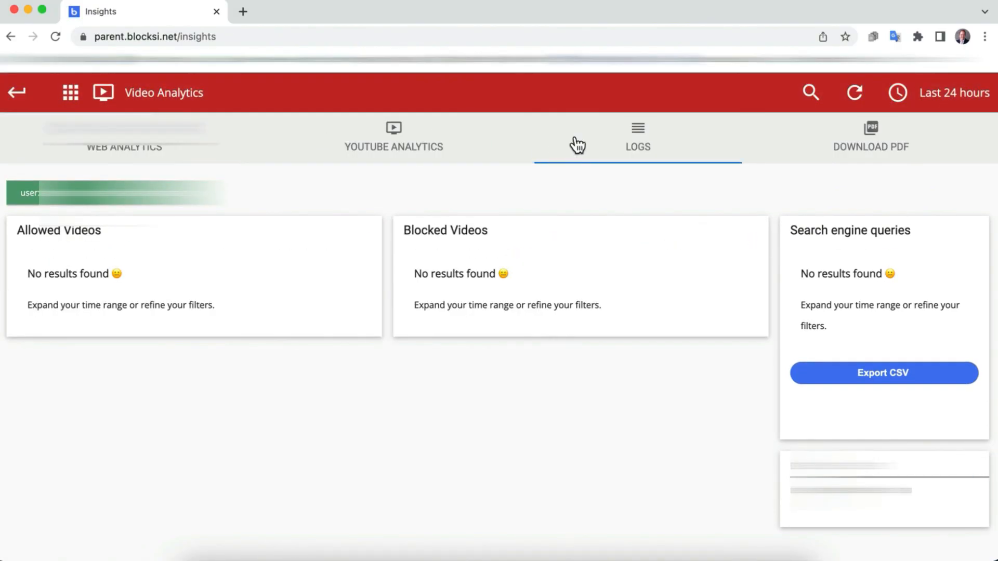
{"action": "left_click", "coordinate": [630, 143]}
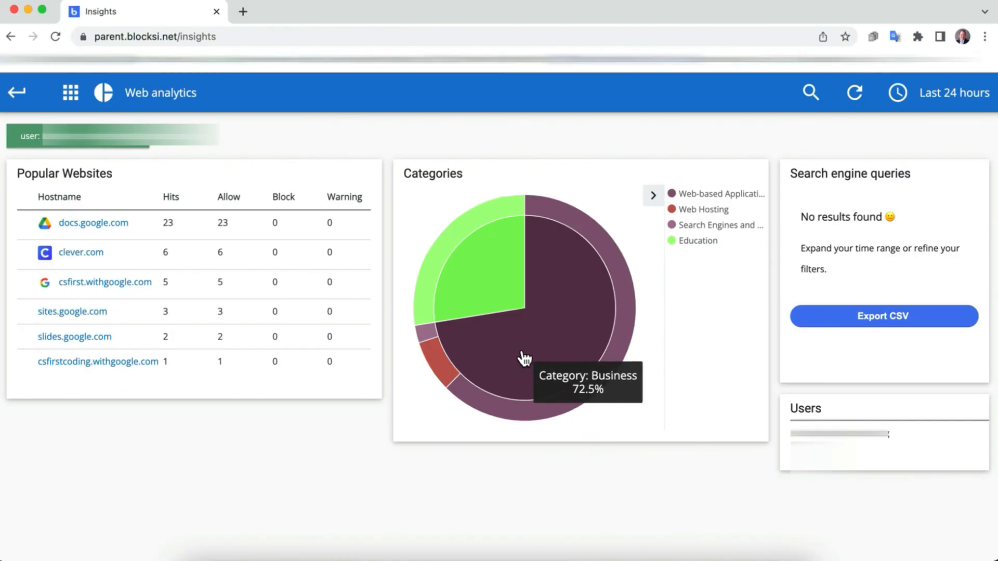
{"action": "left_click", "coordinate": [18, 92]}
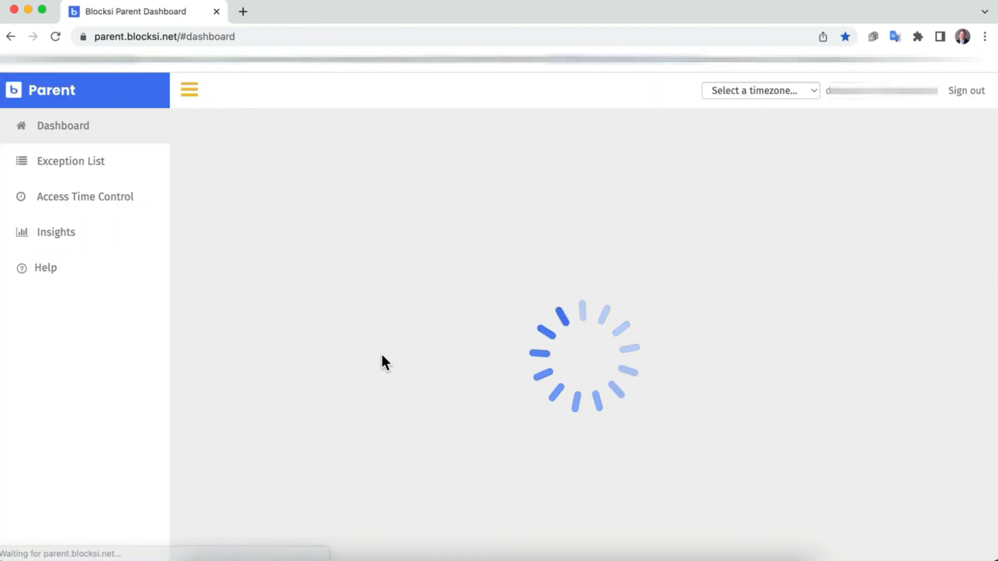